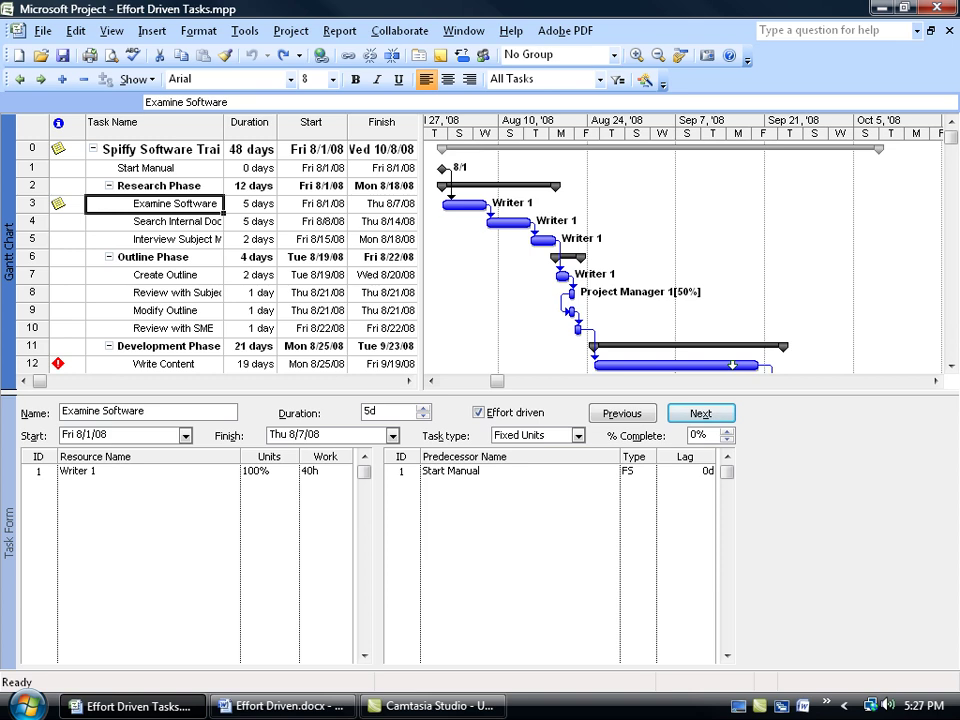
# - Select Search Internal Documentation (task 4) to show its 5-day, Writer 1 at 100% details
pyautogui.click(145, 221)
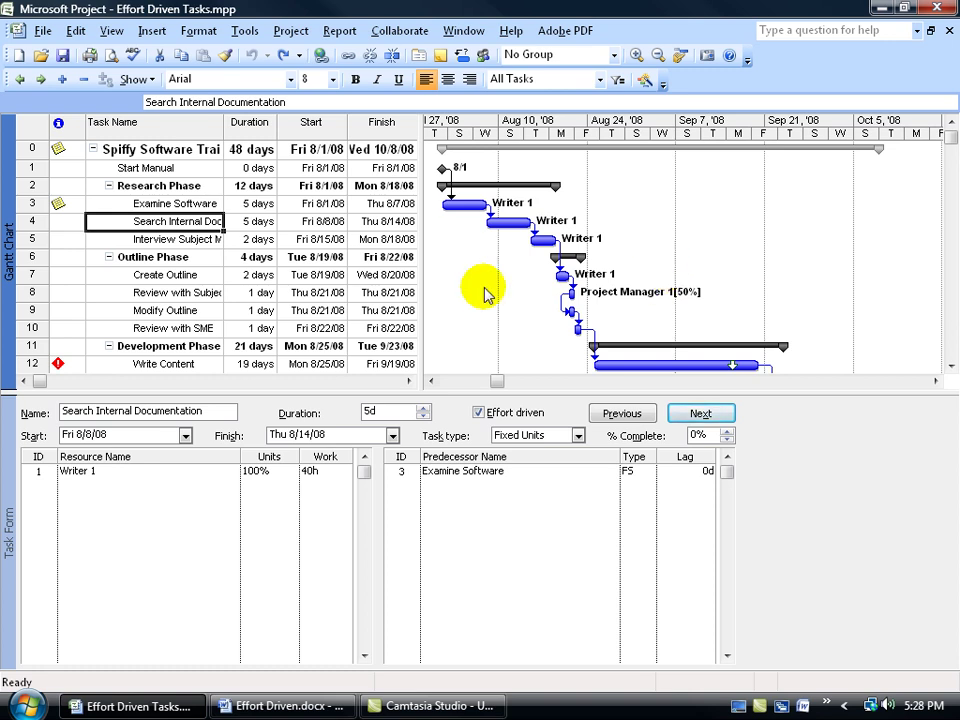
# - Show Examine Software in the Task Form, then return to Search Internal Documentation
pyautogui.click(180, 204)
pyautogui.click(176, 223)
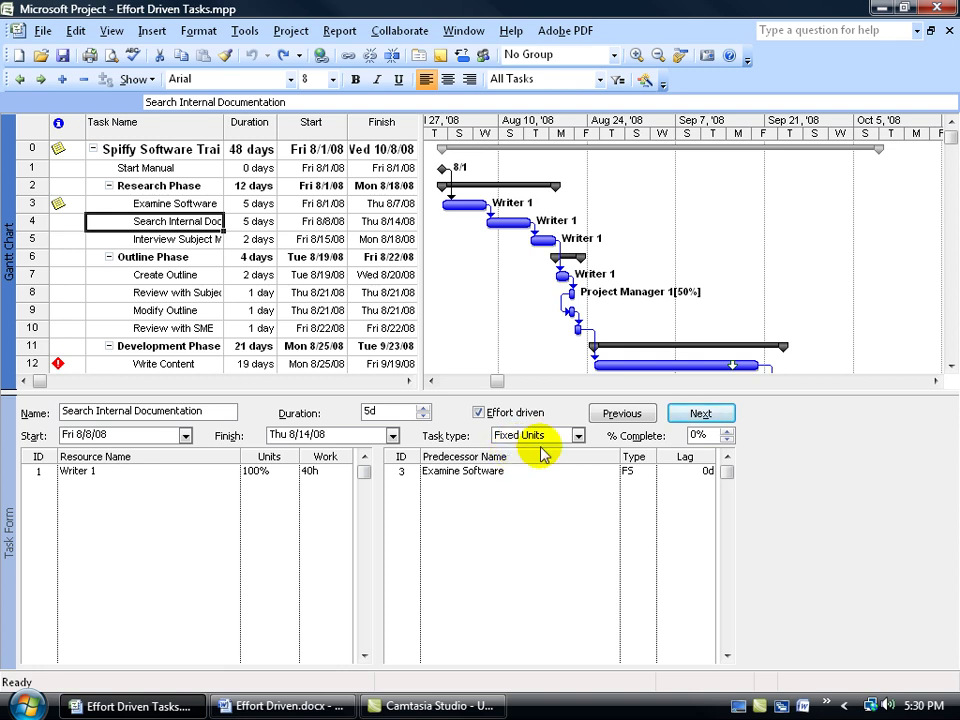
# - Check the Task type list, leave it at Fixed Units, and select the 5-day Duration
pyautogui.click(578, 436)
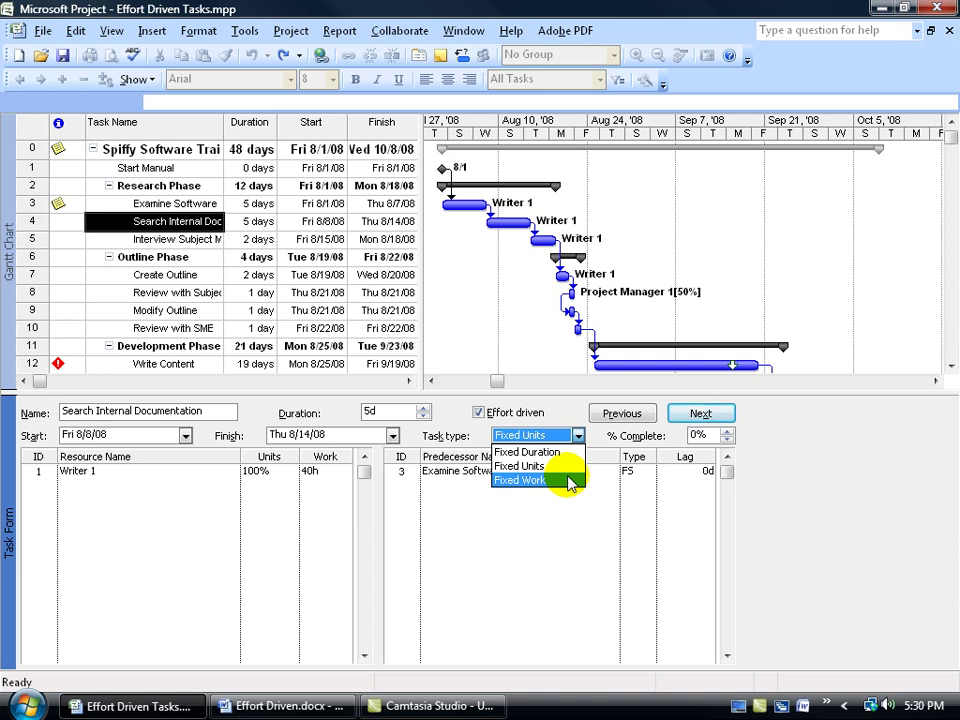
pyautogui.click(256, 424)
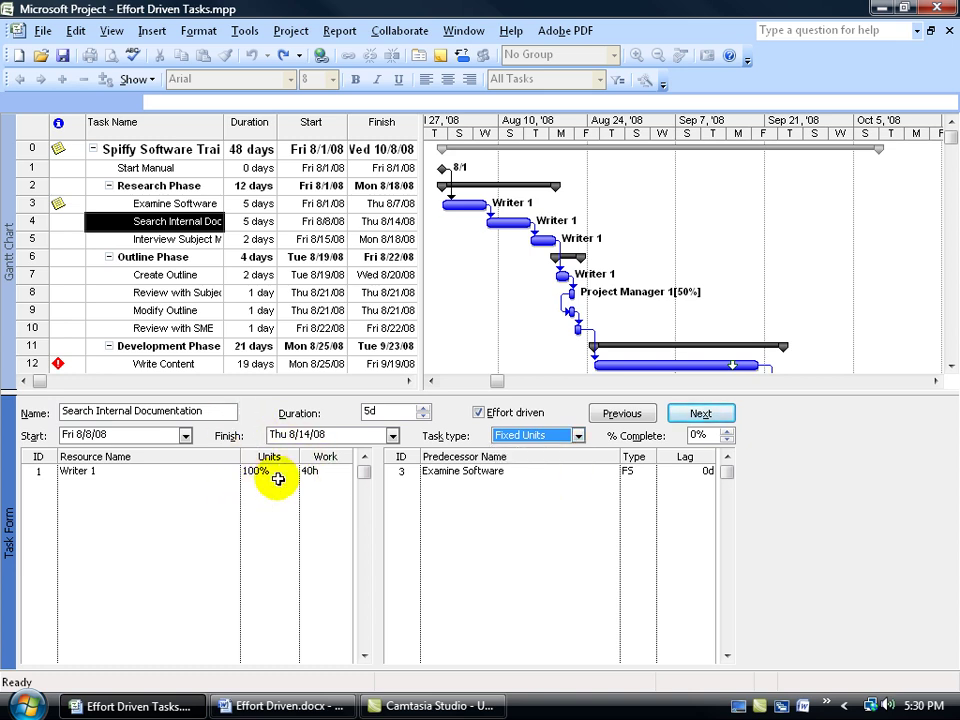
pyautogui.click(376, 413)
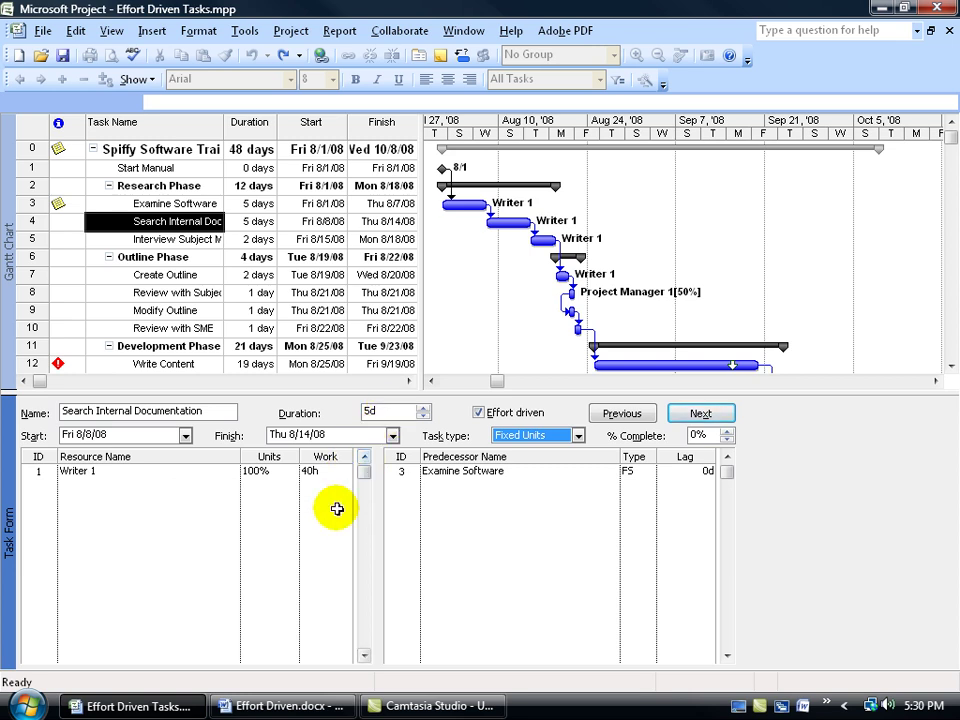
# - Assign Writer 2 to Interview Subject Matter Experts, cutting it to 1 day at 8h each
pyautogui.click(168, 243)
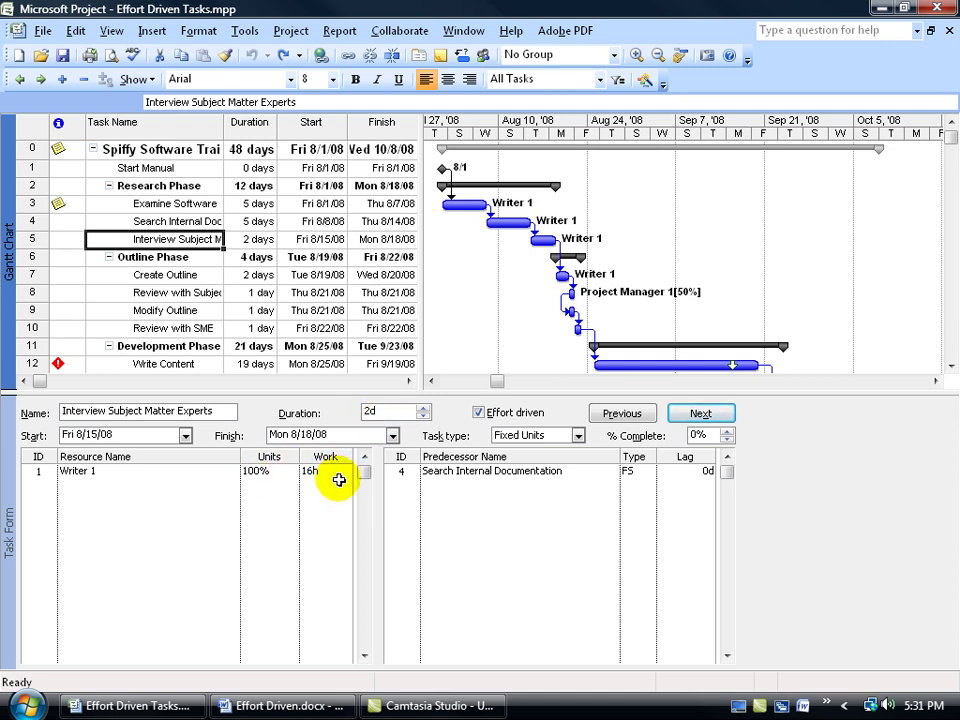
pyautogui.click(210, 485)
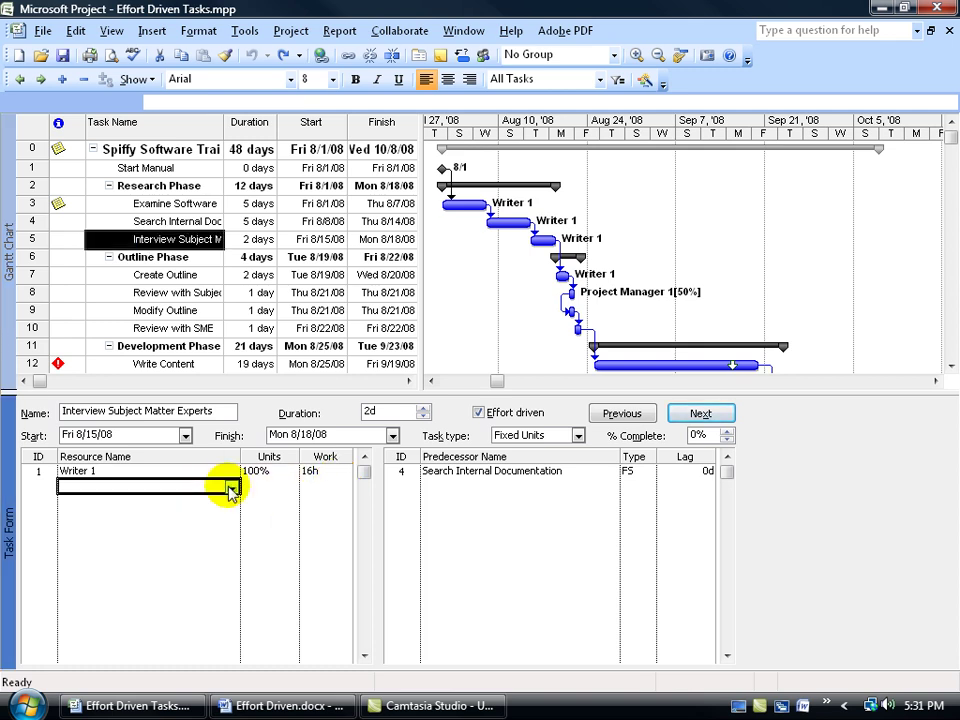
pyautogui.click(232, 489)
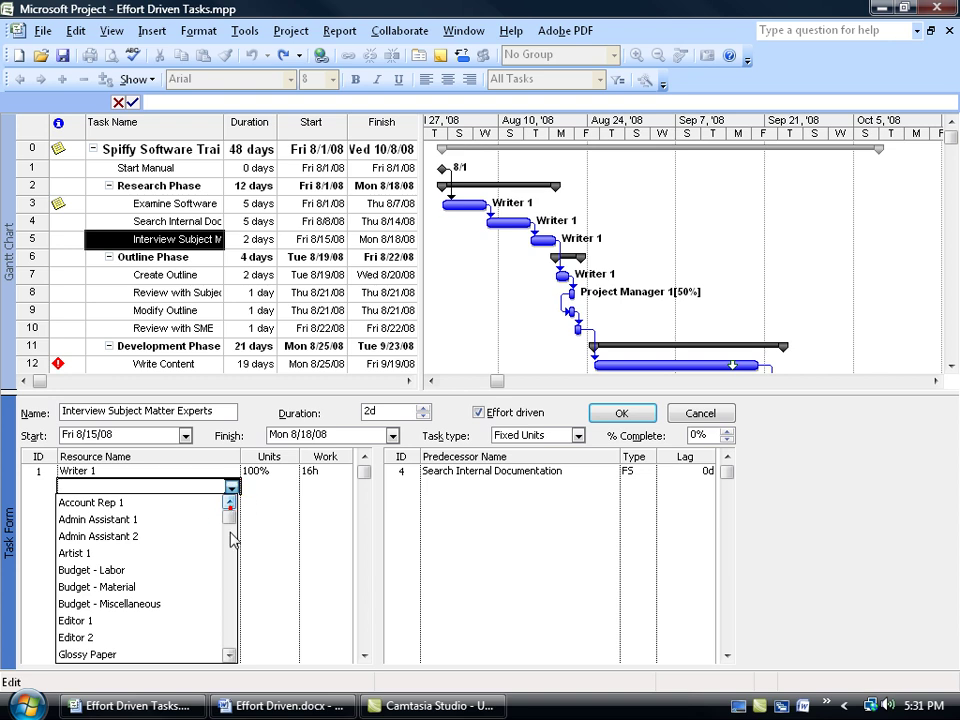
pyautogui.scroll(-3, 230, 655)
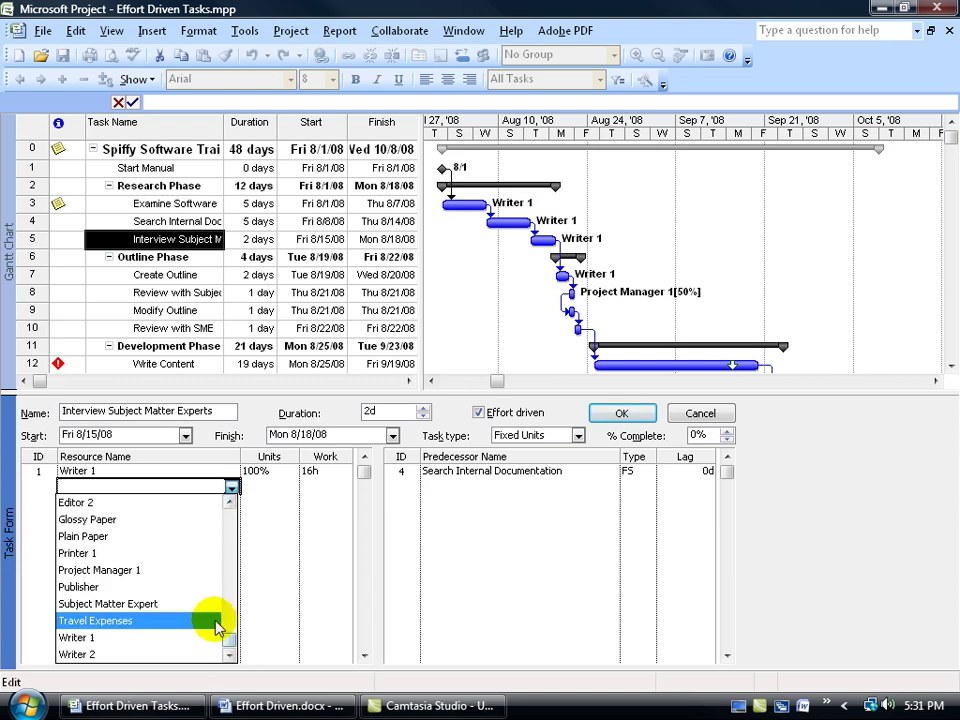
pyautogui.click(125, 654)
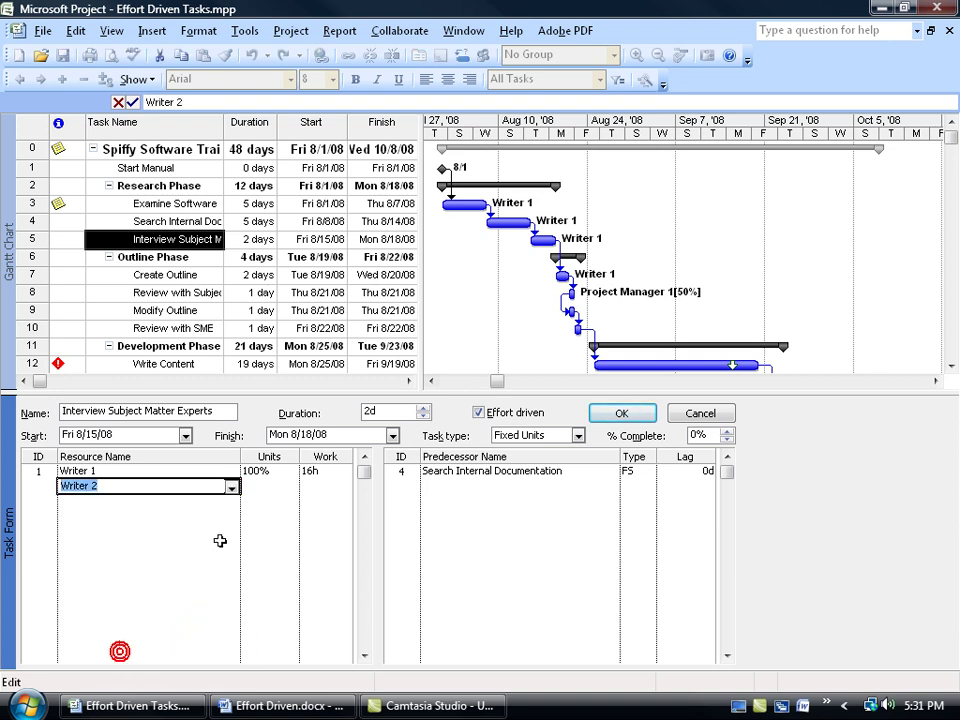
pyautogui.click(613, 414)
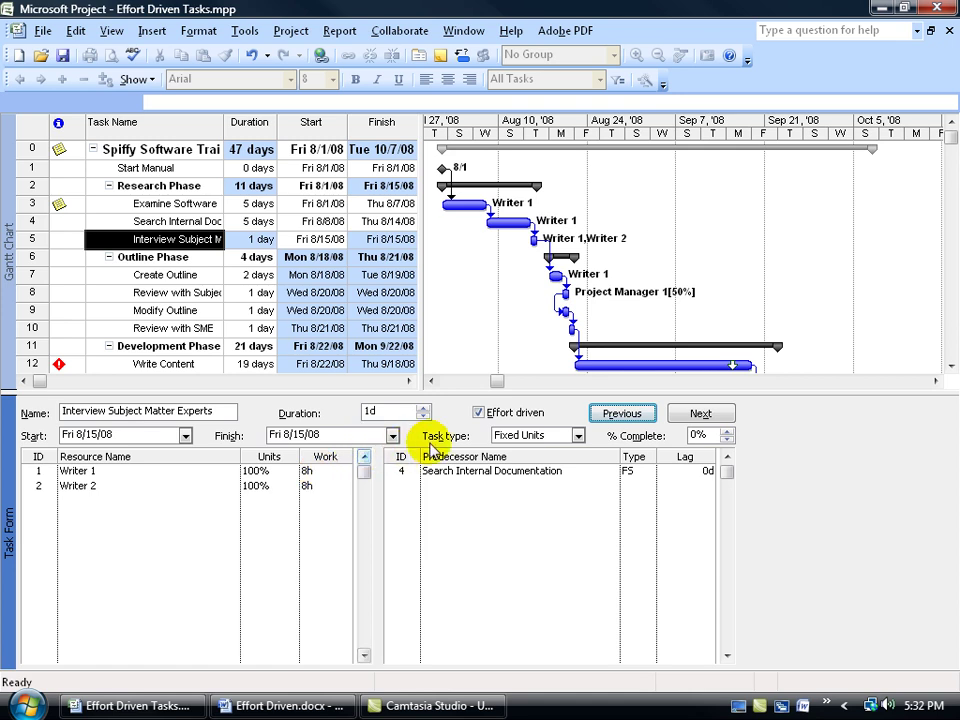
# - Undo, turn off Effort driven, and add Writer 2 so the task stays 2 days at 16h each
pyautogui.click(251, 55)
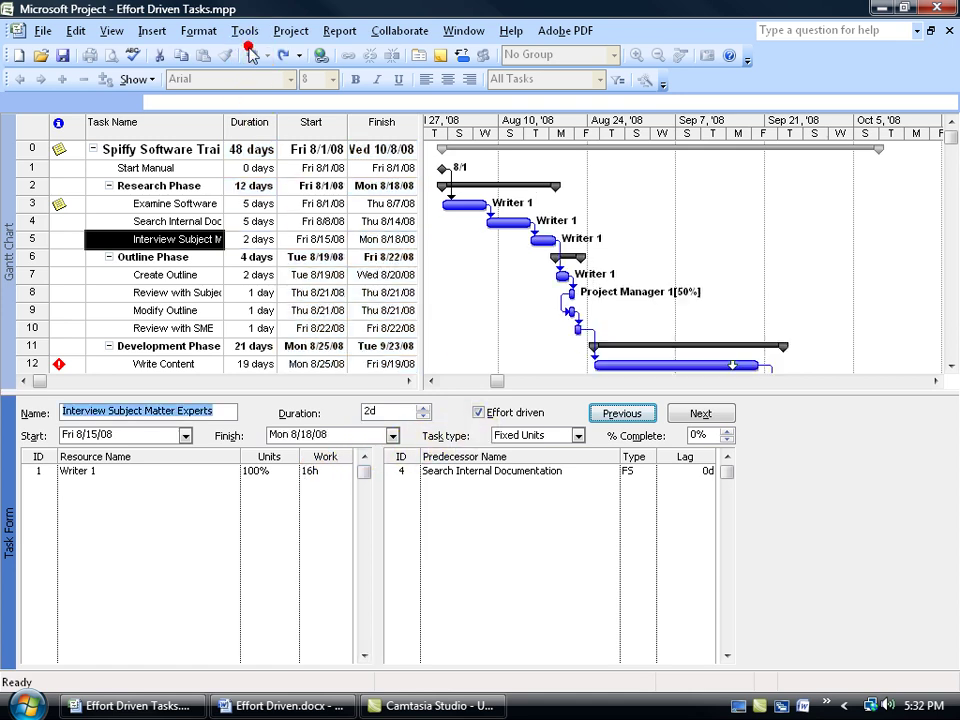
pyautogui.click(478, 412)
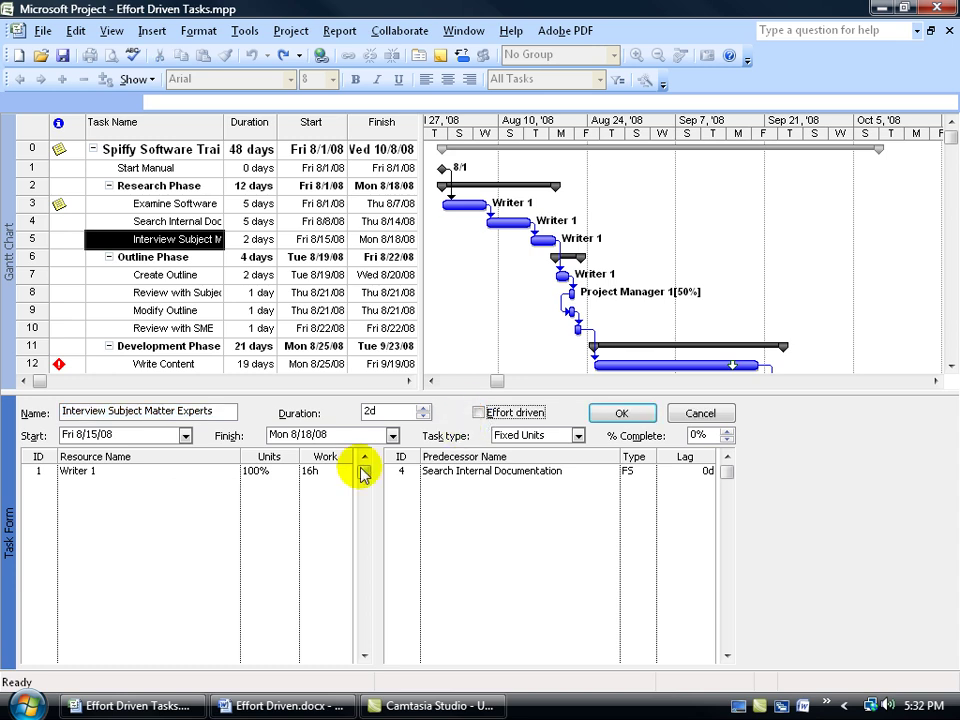
pyautogui.click(202, 488)
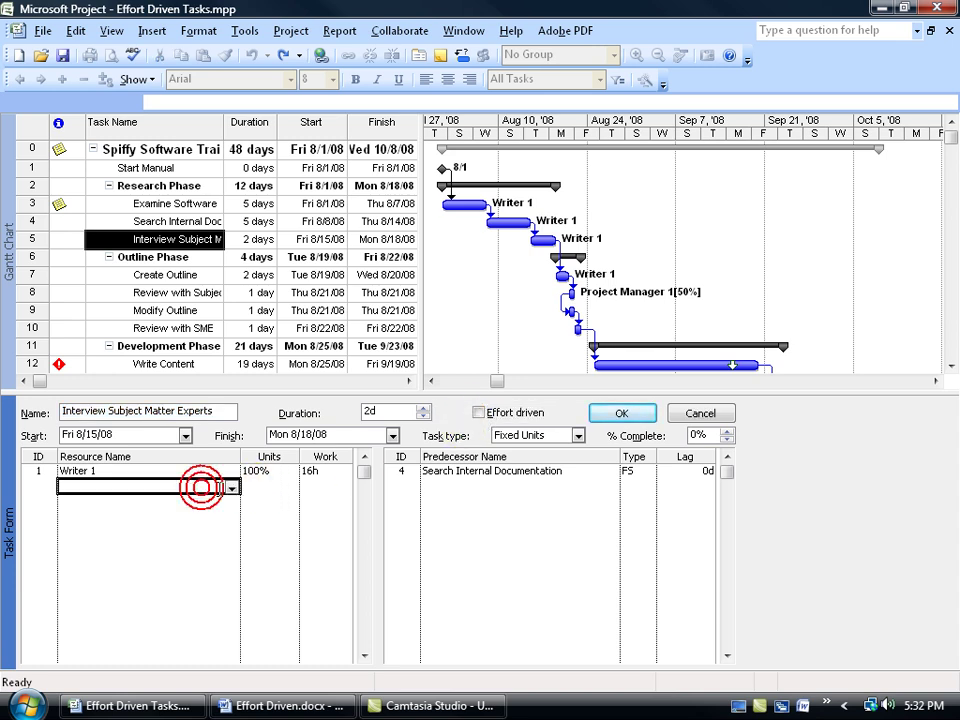
pyautogui.click(233, 486)
pyautogui.click(227, 642)
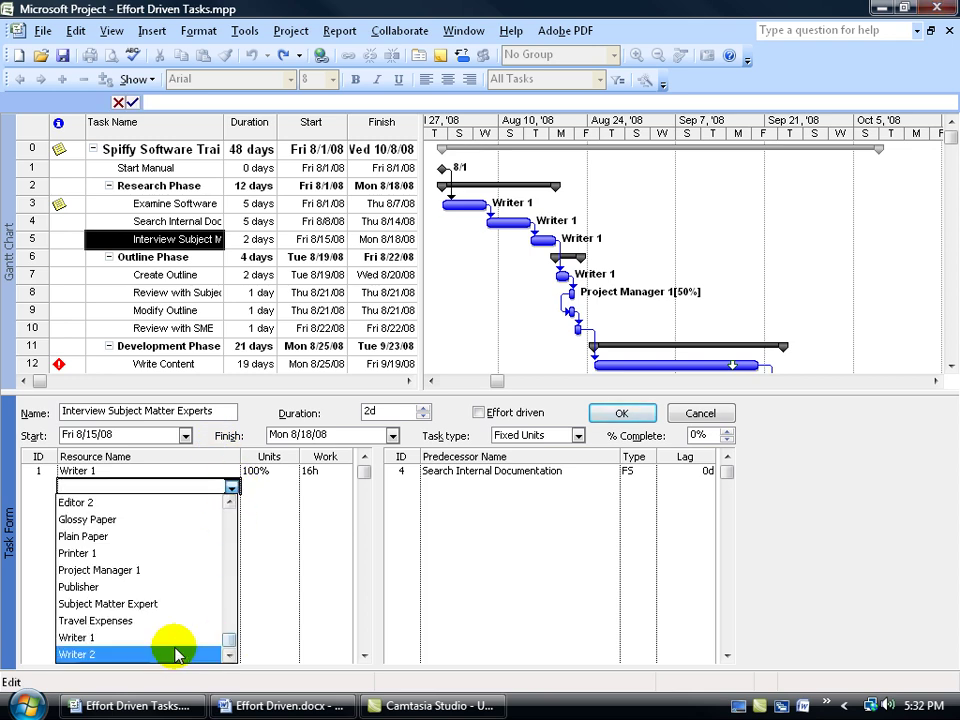
pyautogui.click(174, 647)
pyautogui.click(617, 414)
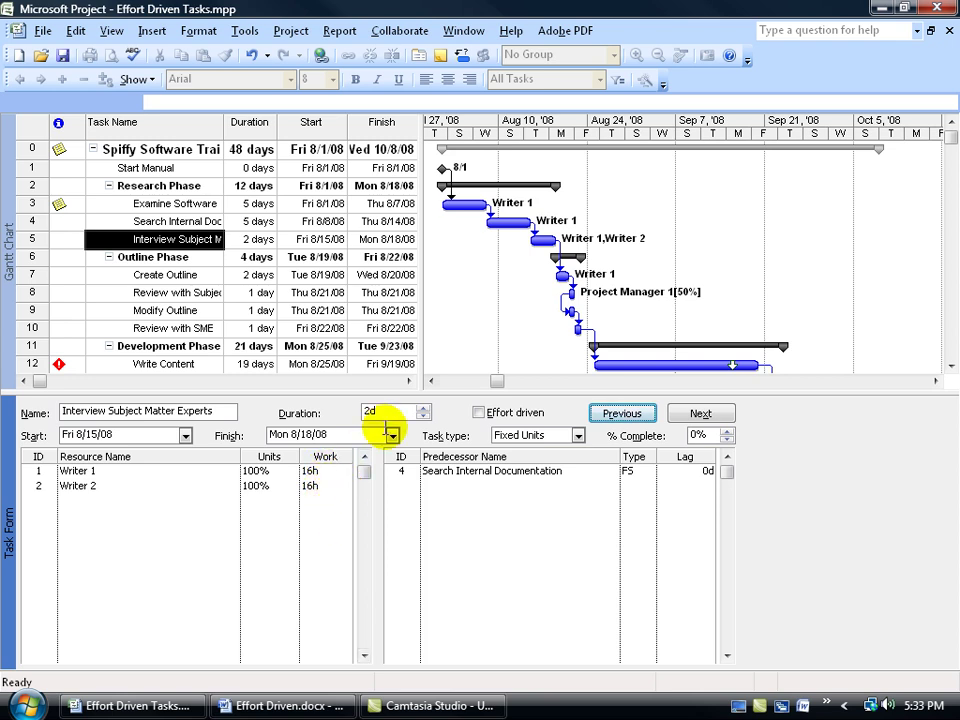
# - Lower Writer 2's work on Interview Subject Matter Experts to 8h, keeping 2 days
pyautogui.click(340, 489)
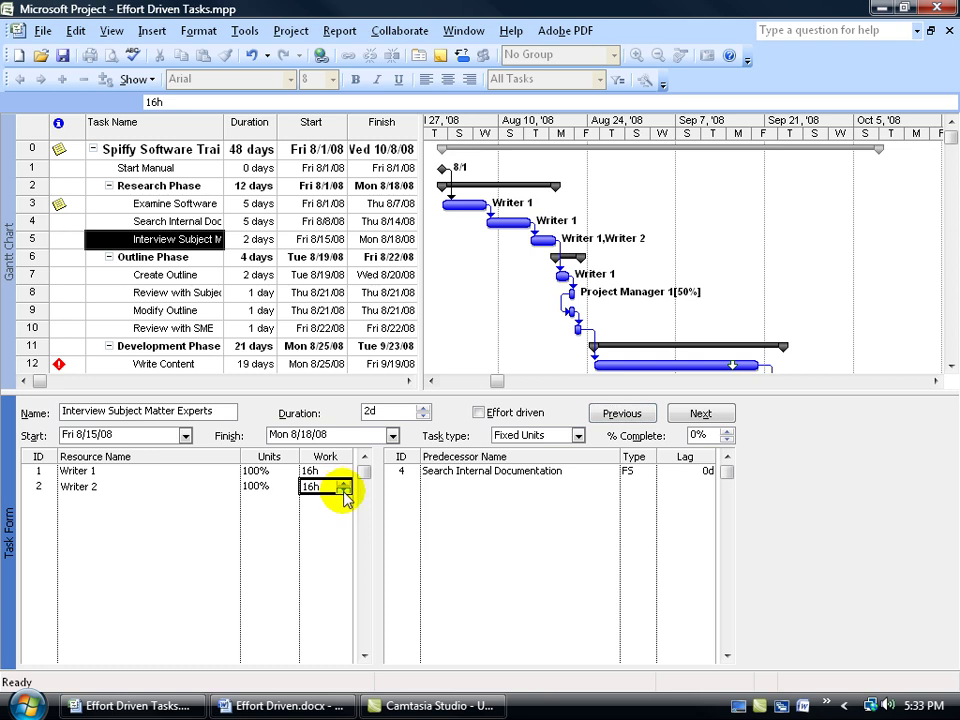
pyautogui.click(343, 492)
pyautogui.click(343, 492)
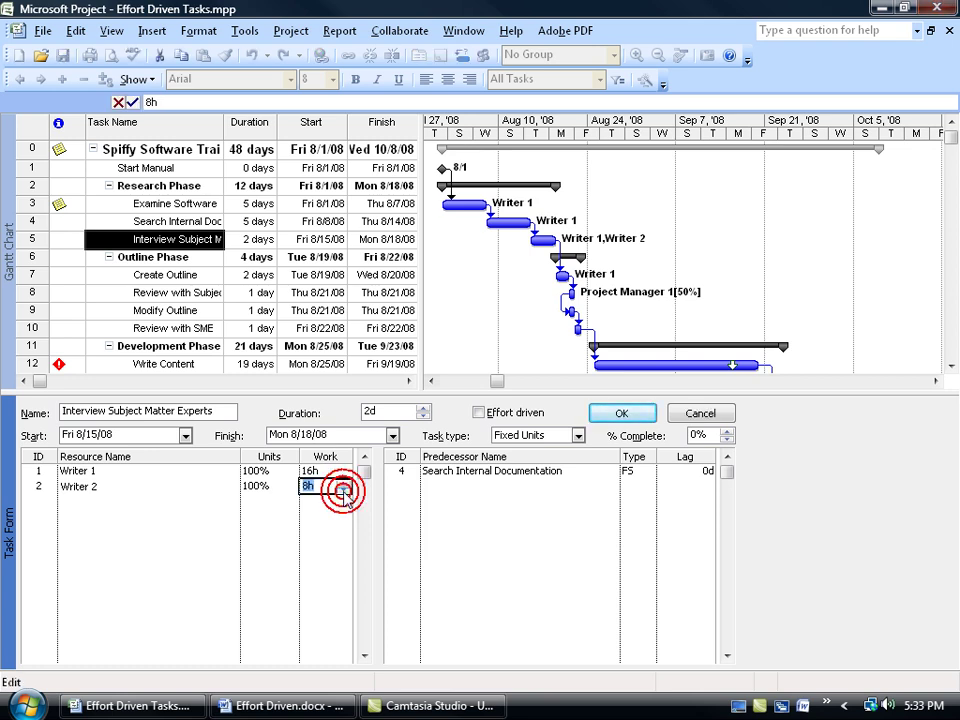
pyautogui.click(343, 492)
pyautogui.click(614, 416)
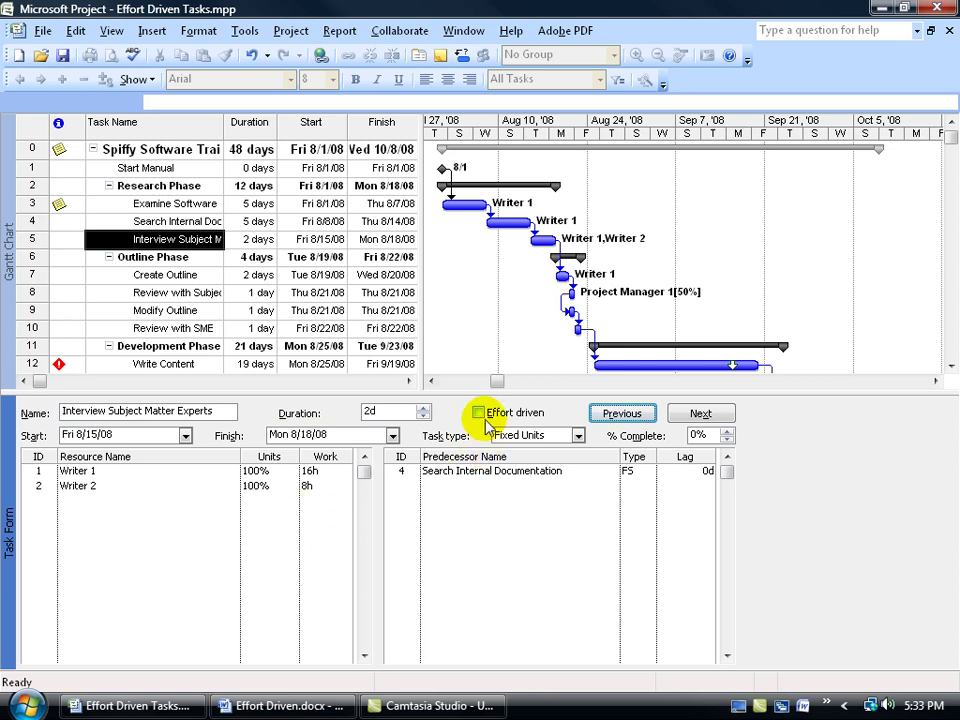
# - Undo, then add Admin Assistant 1 to Search Internal Documentation, cutting it to 2.5 days
pyautogui.click(251, 55)
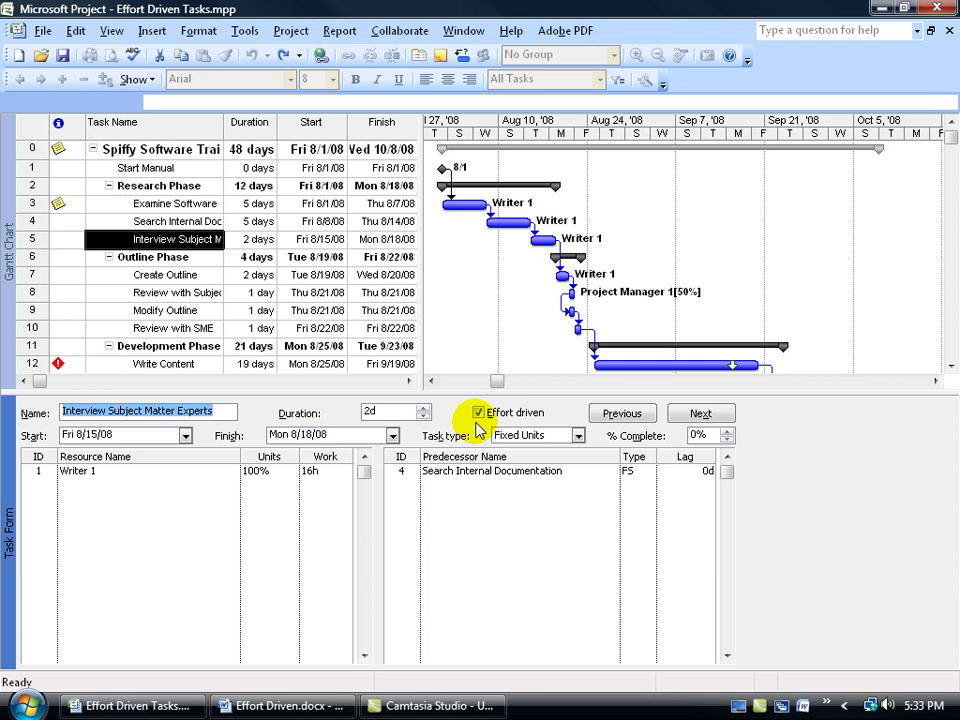
pyautogui.click(186, 221)
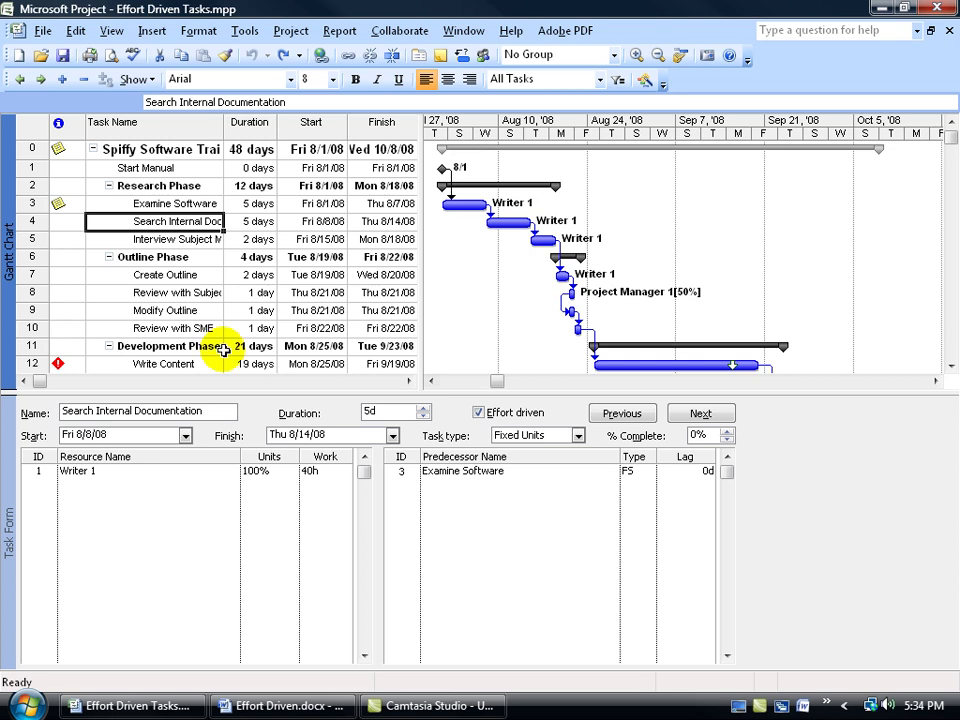
pyautogui.click(230, 487)
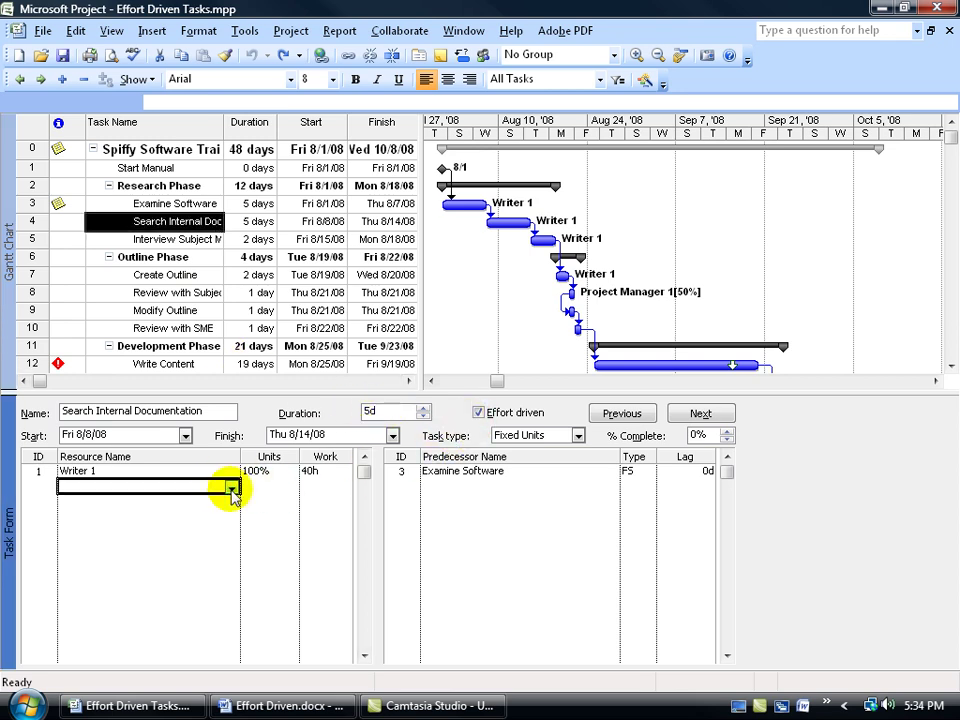
pyautogui.click(232, 488)
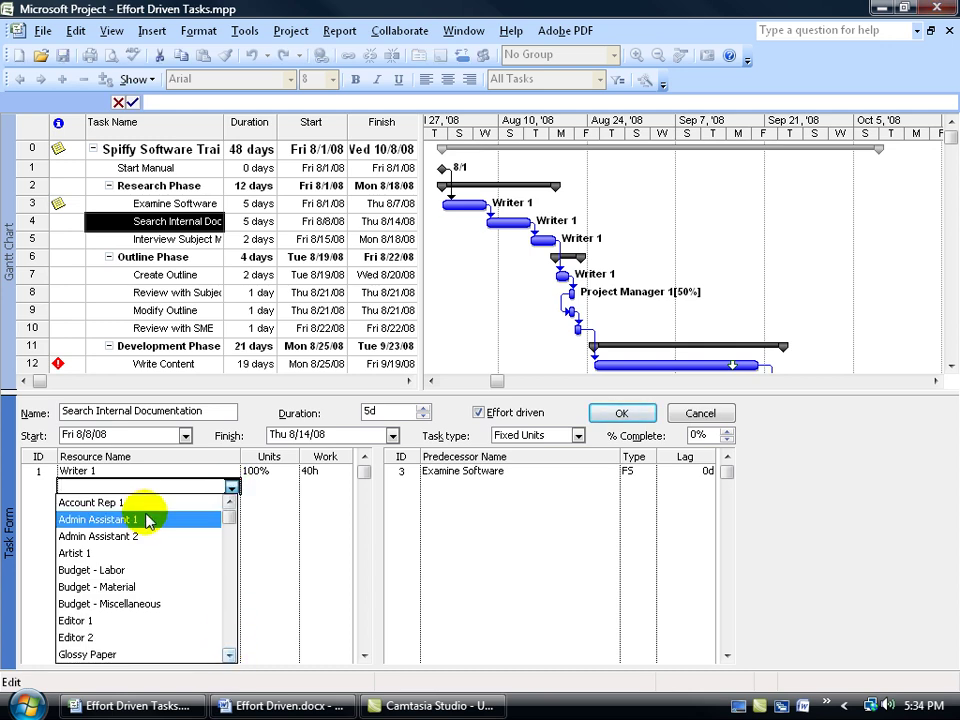
pyautogui.click(141, 518)
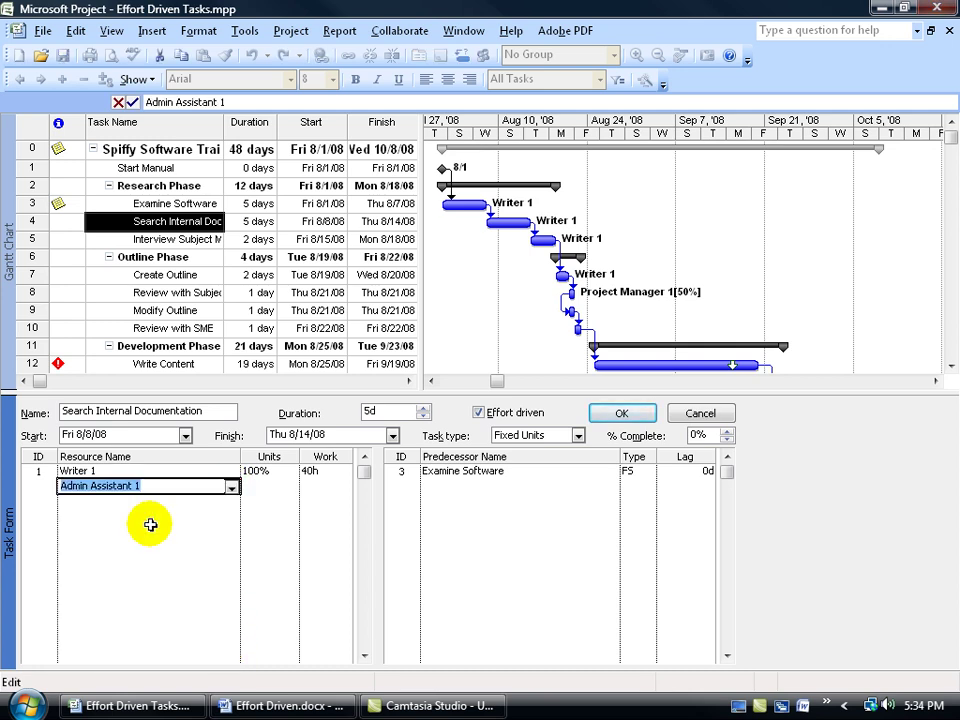
pyautogui.click(608, 415)
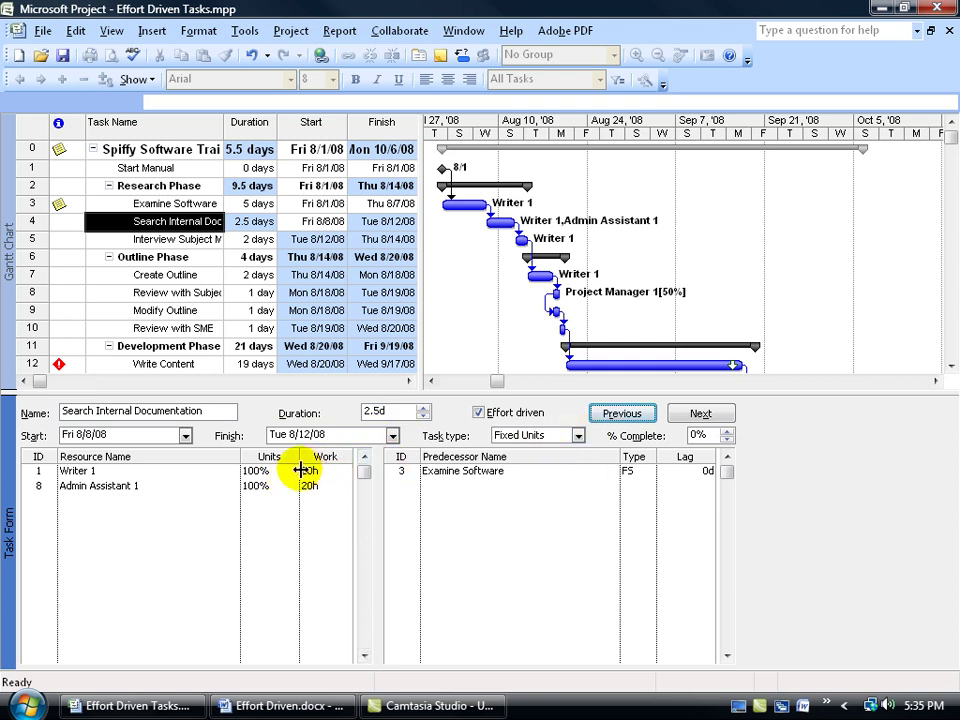
pyautogui.click(282, 471)
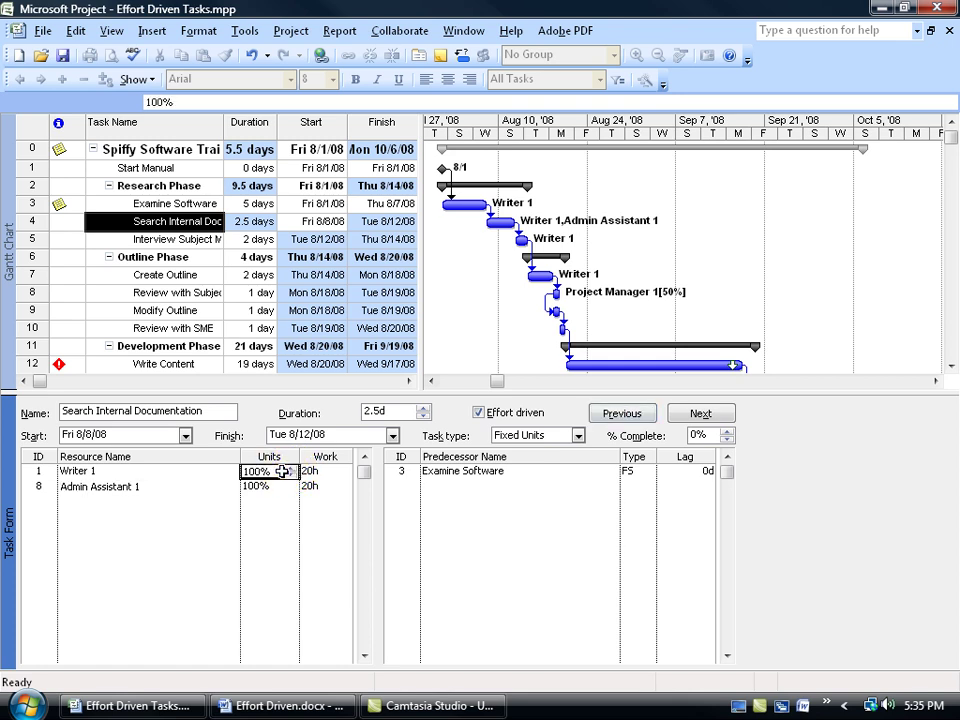
pyautogui.click(291, 476)
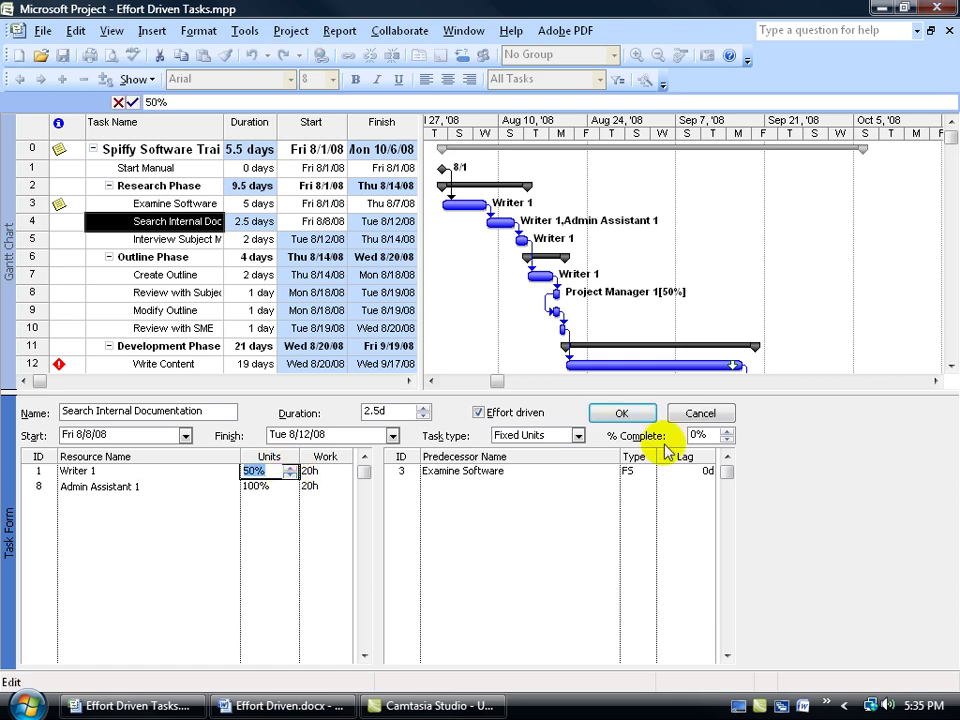
pyautogui.click(621, 413)
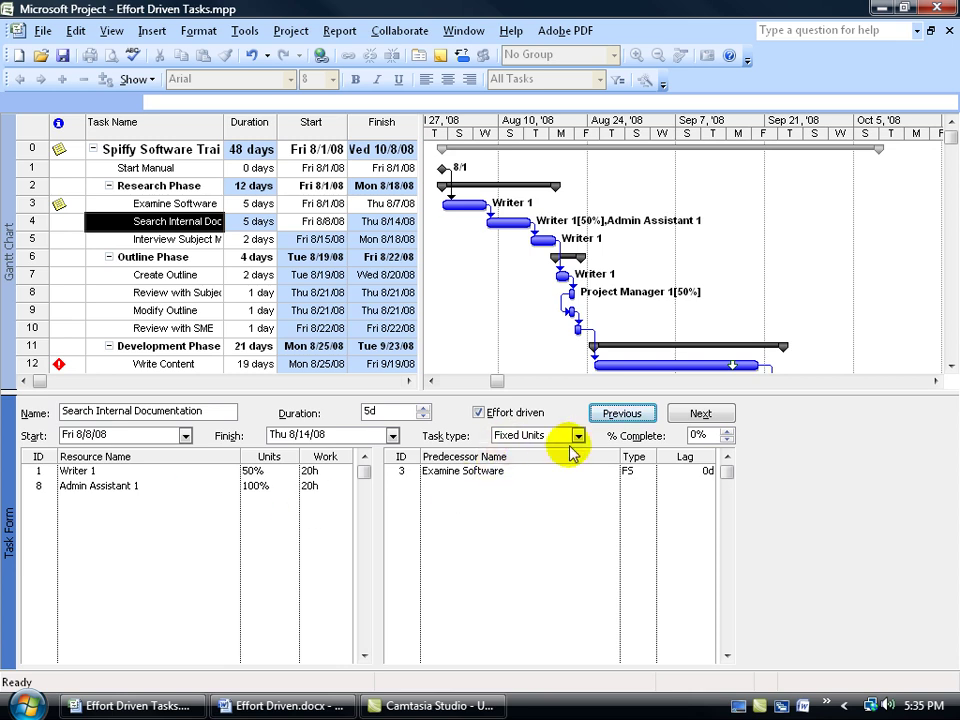
pyautogui.click(262, 470)
pyautogui.write('100')
pyautogui.press('Return')
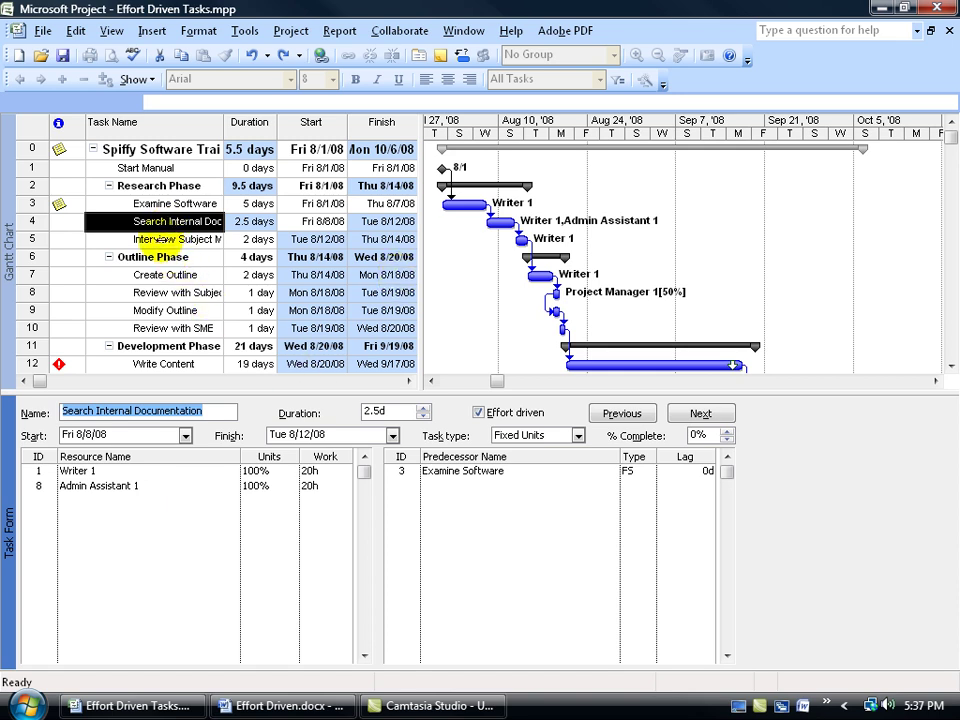
# - Select Interview Subject Matter Experts and widen the table to reveal Predecessors and Resource Names
pyautogui.click(158, 238)
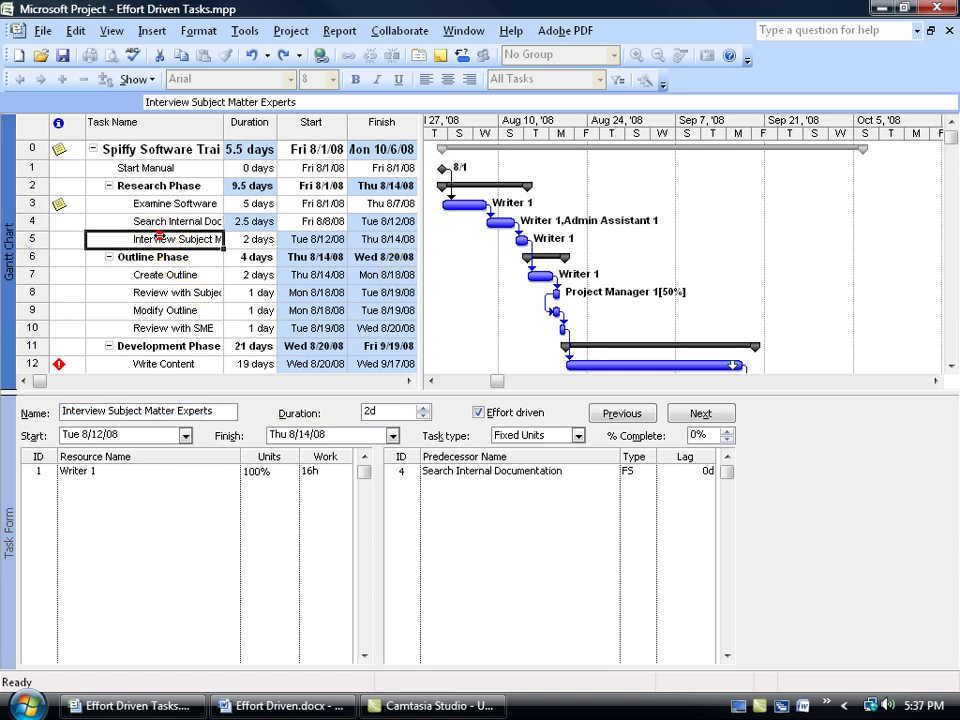
pyautogui.click(483, 57)
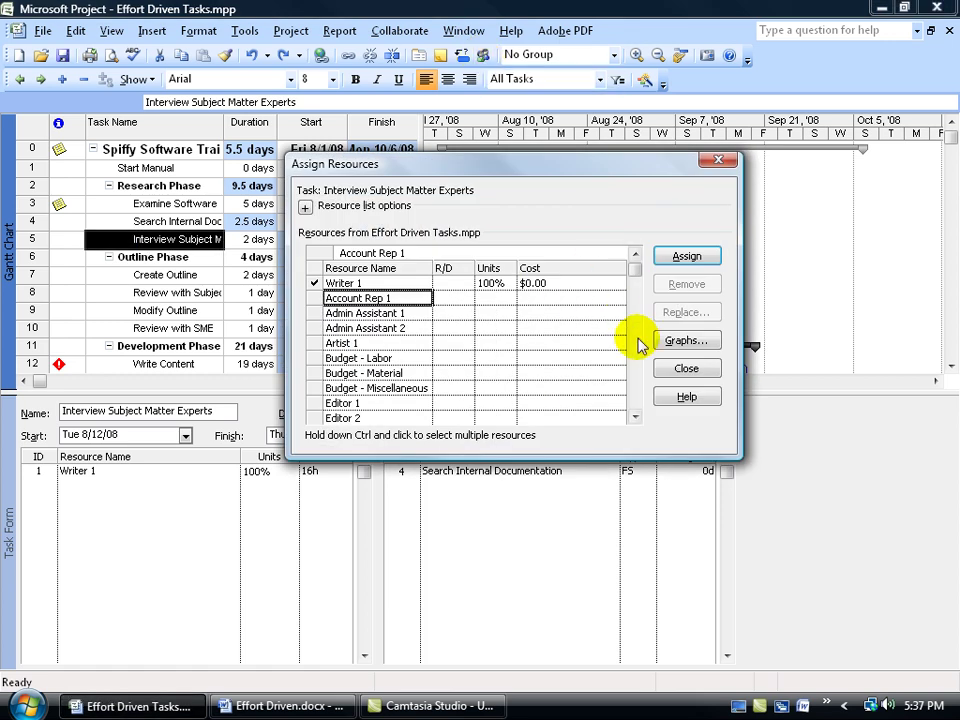
pyautogui.click(685, 370)
pyautogui.click(407, 381)
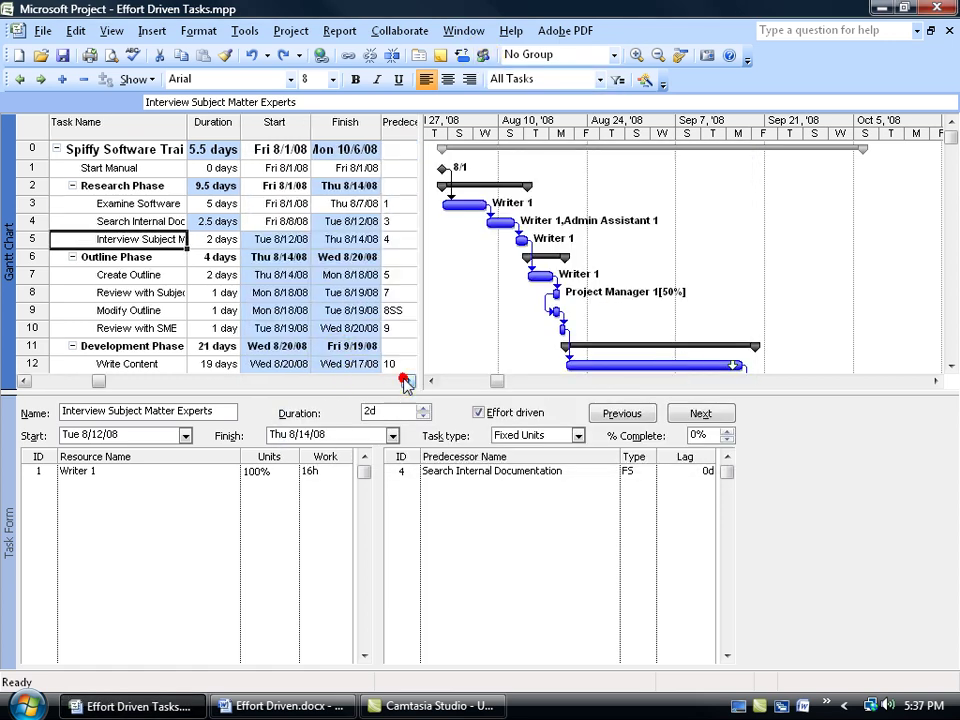
pyautogui.moveTo(421, 300); pyautogui.dragTo(593, 307)
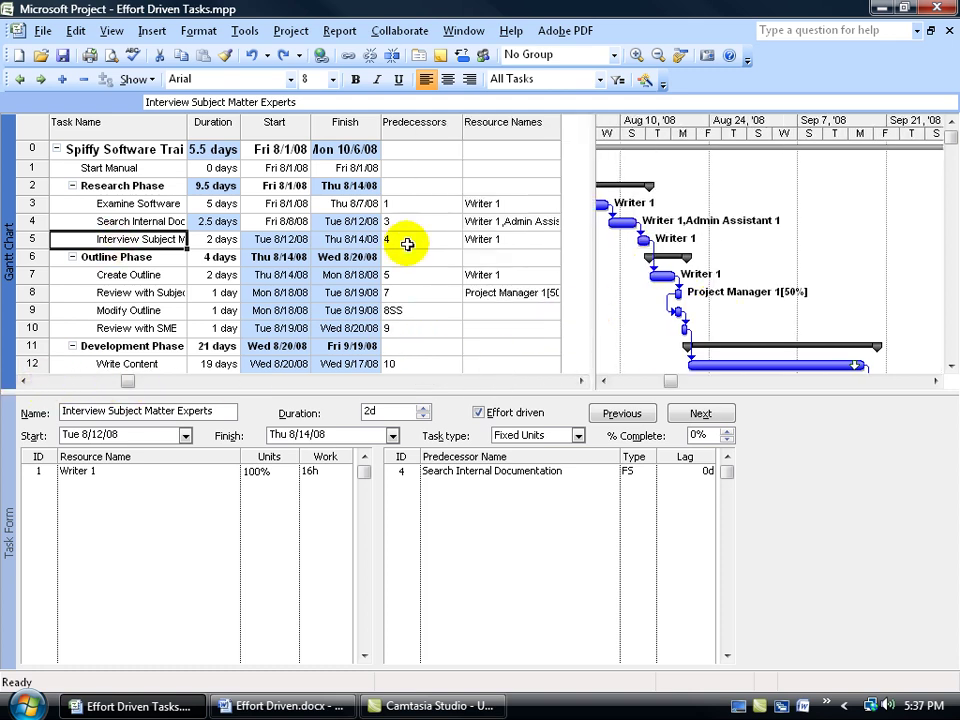
pyautogui.click(514, 239)
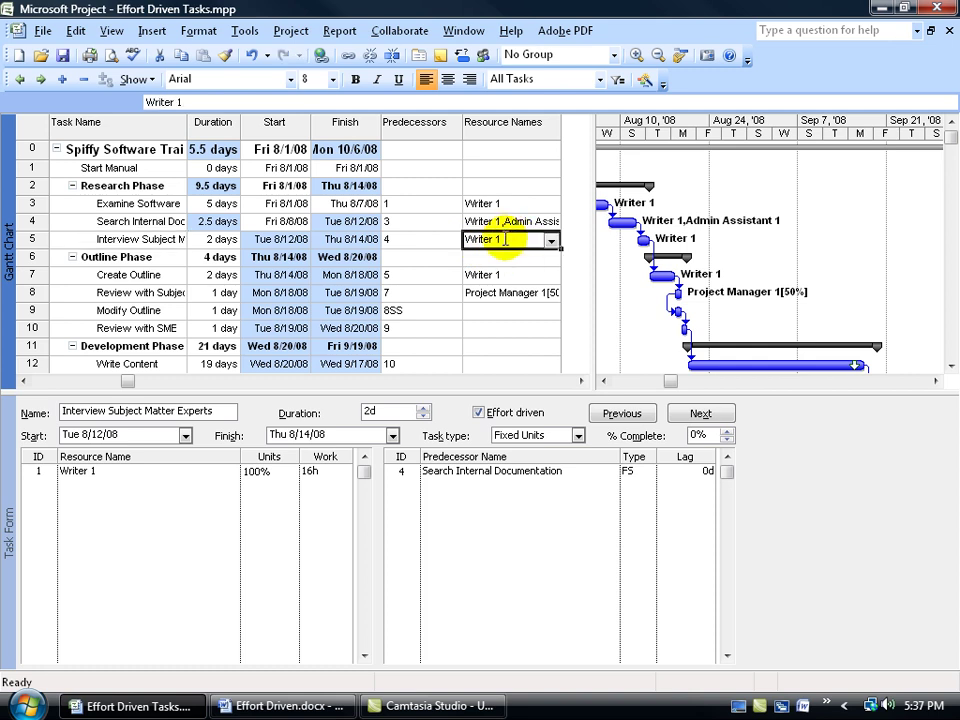
pyautogui.click(513, 240)
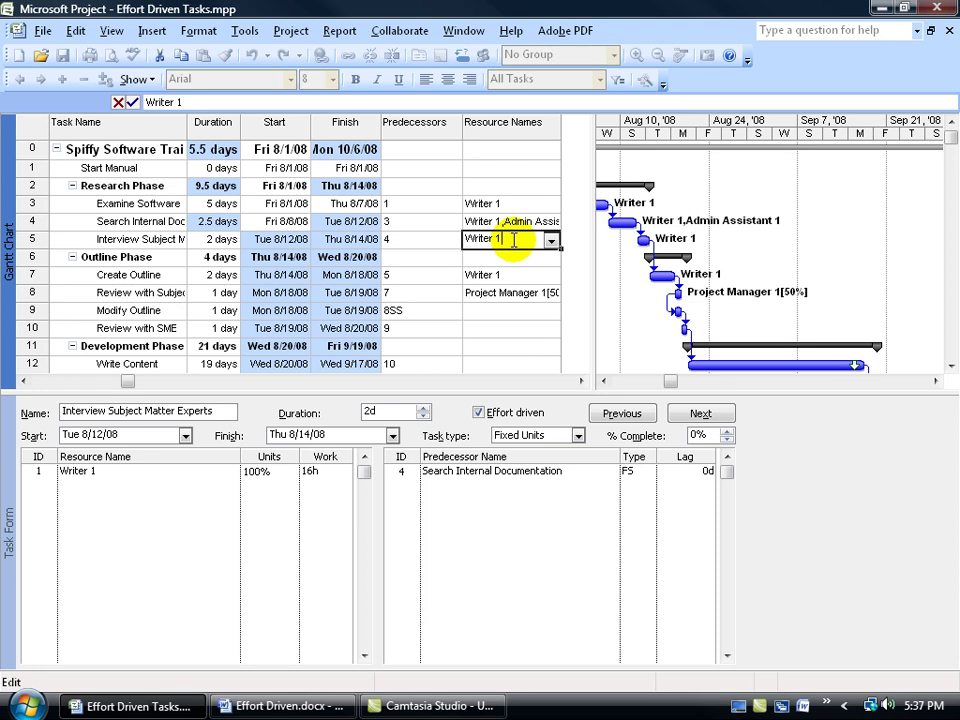
pyautogui.write(',')
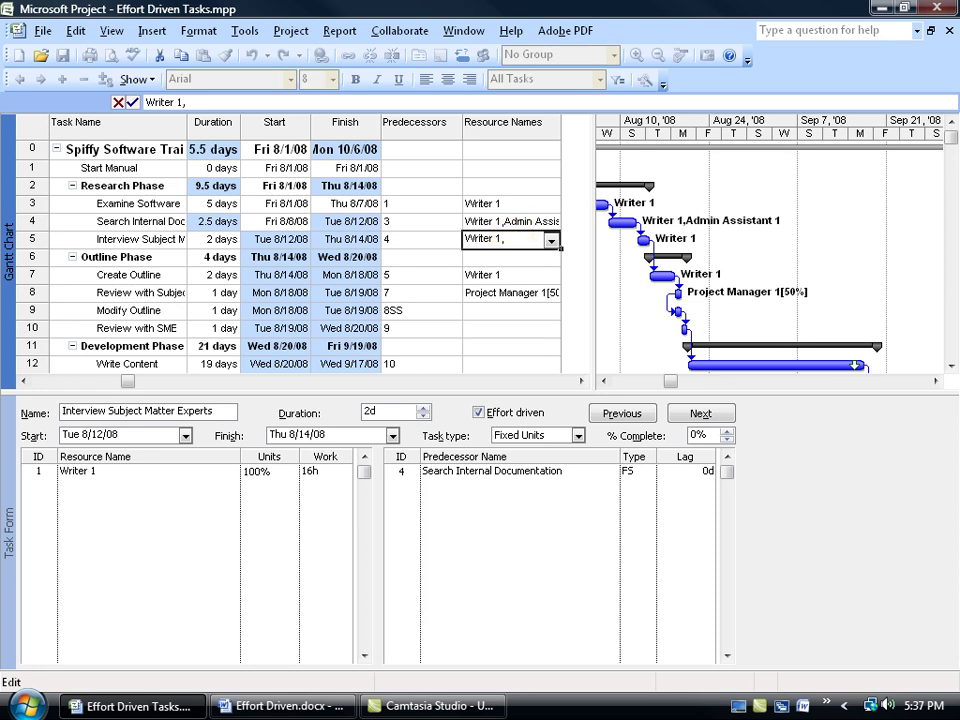
pyautogui.click(551, 240)
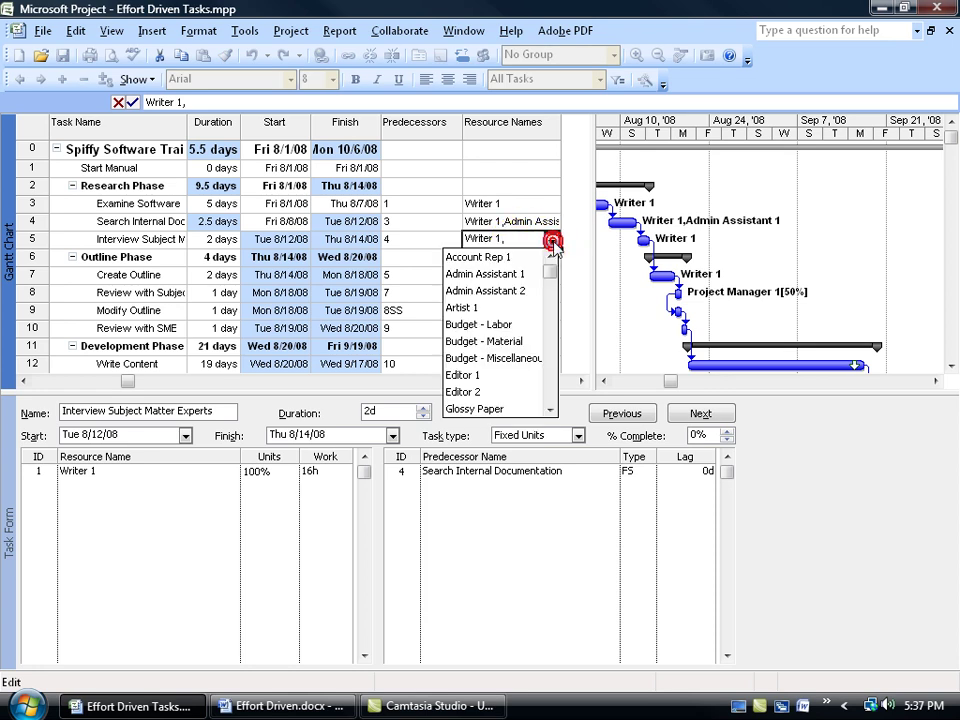
pyautogui.click(492, 372)
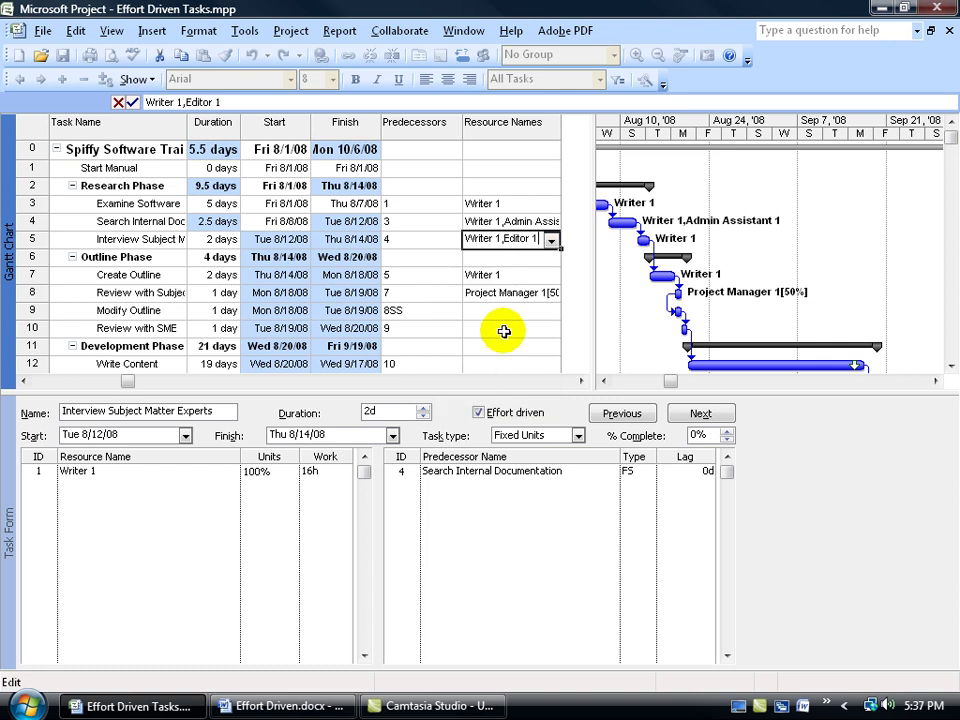
pyautogui.press('Return')
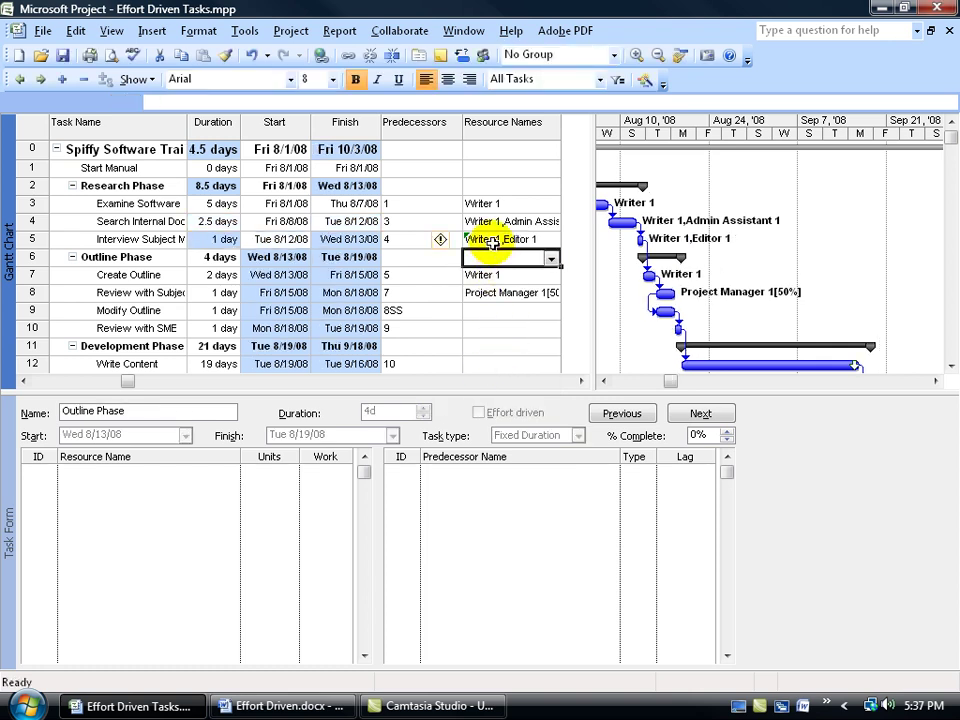
pyautogui.click(492, 240)
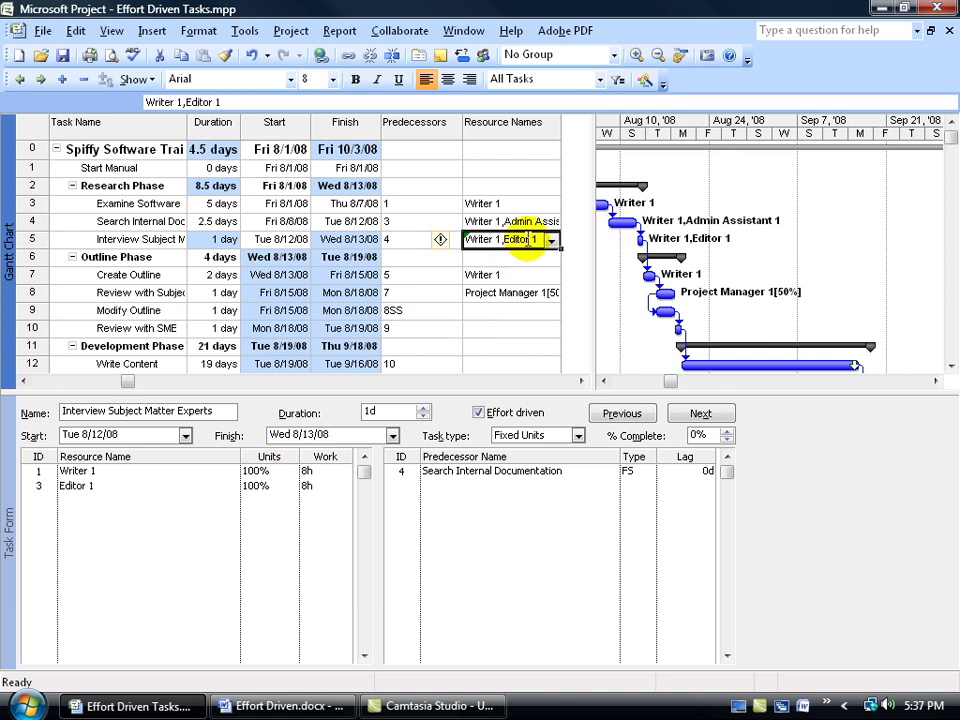
# - Undo, then append ', Editor 1' to row 5's Resource Names alongside Writer 1
pyautogui.click(252, 54)
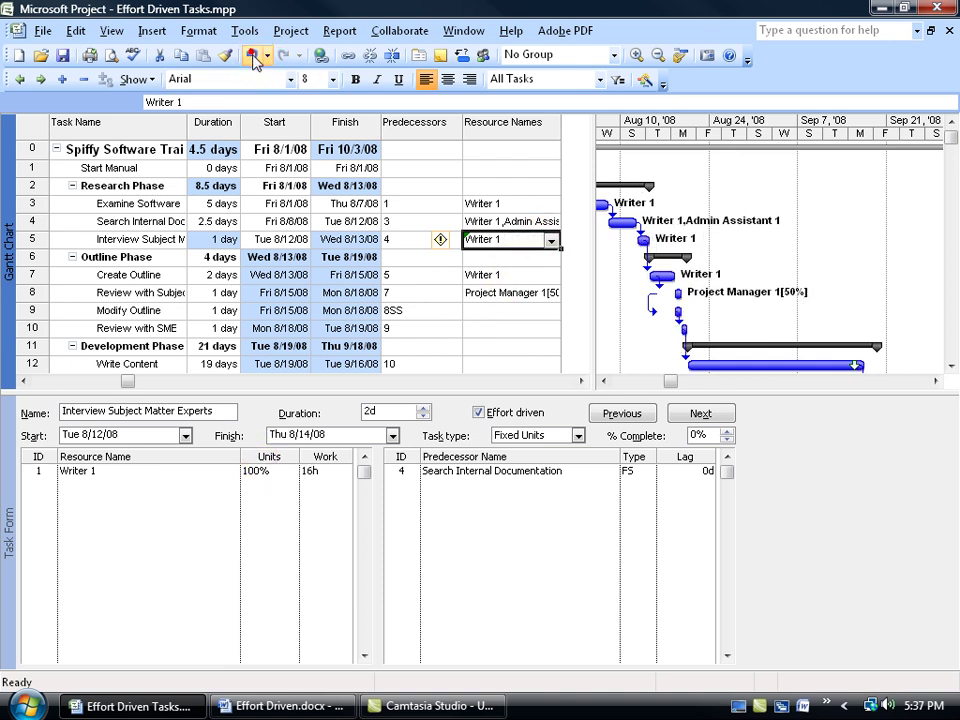
pyautogui.doubleClick(508, 240)
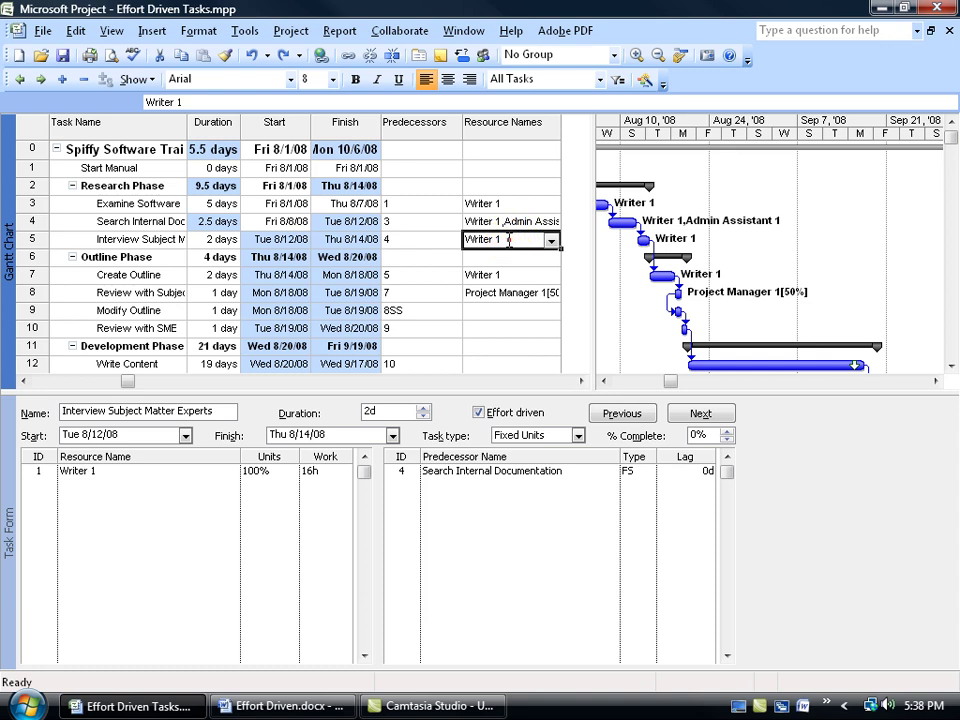
pyautogui.write(',')
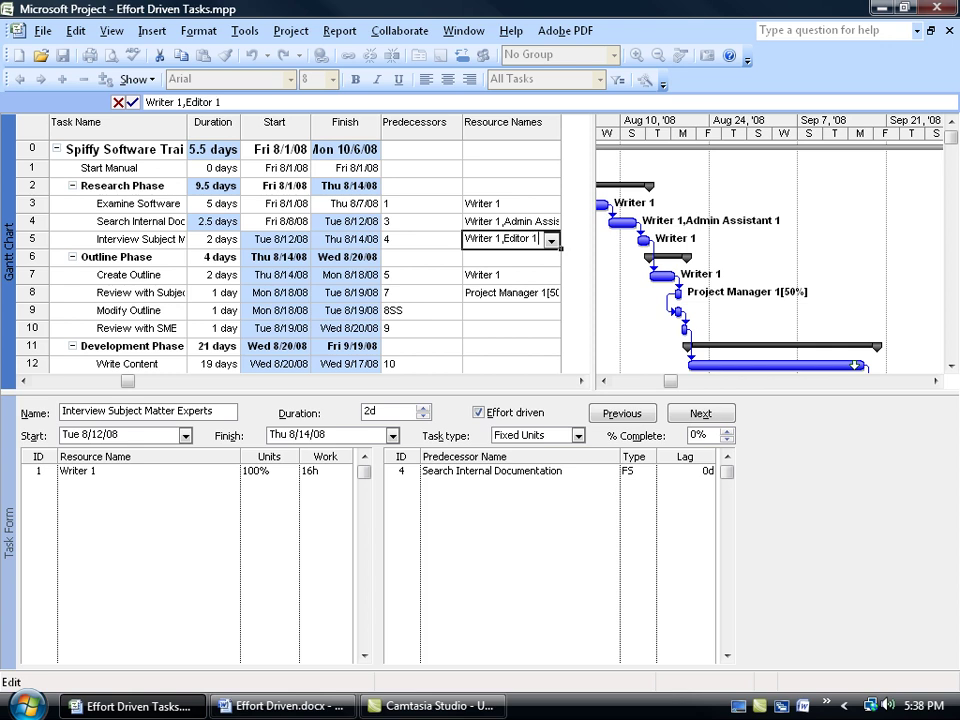
pyautogui.write('Editor 1')
pyautogui.press('Return')
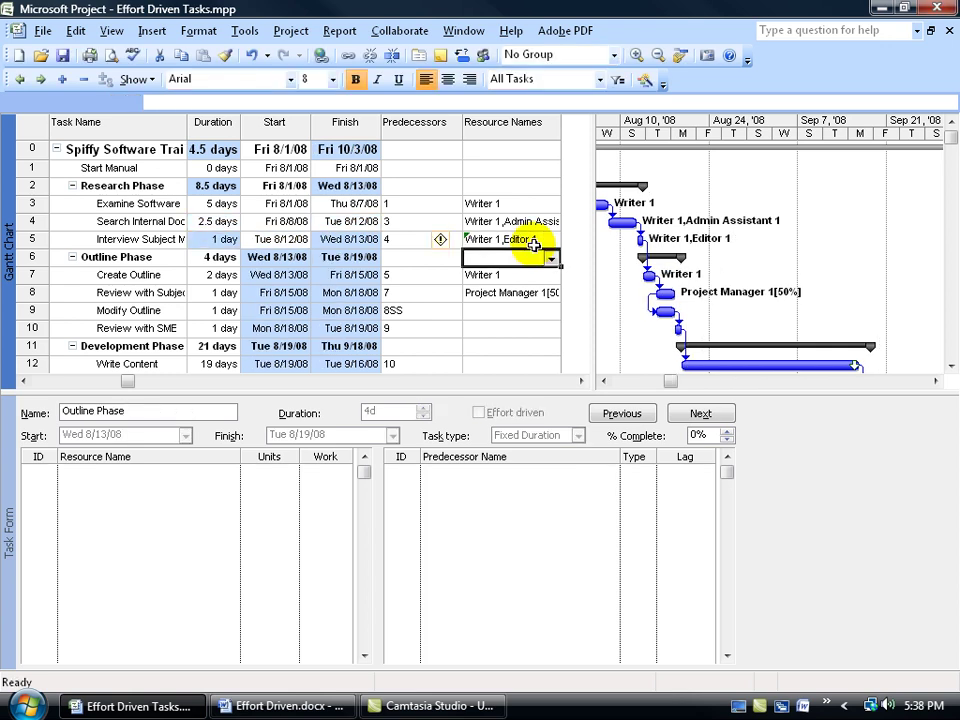
pyautogui.click(510, 240)
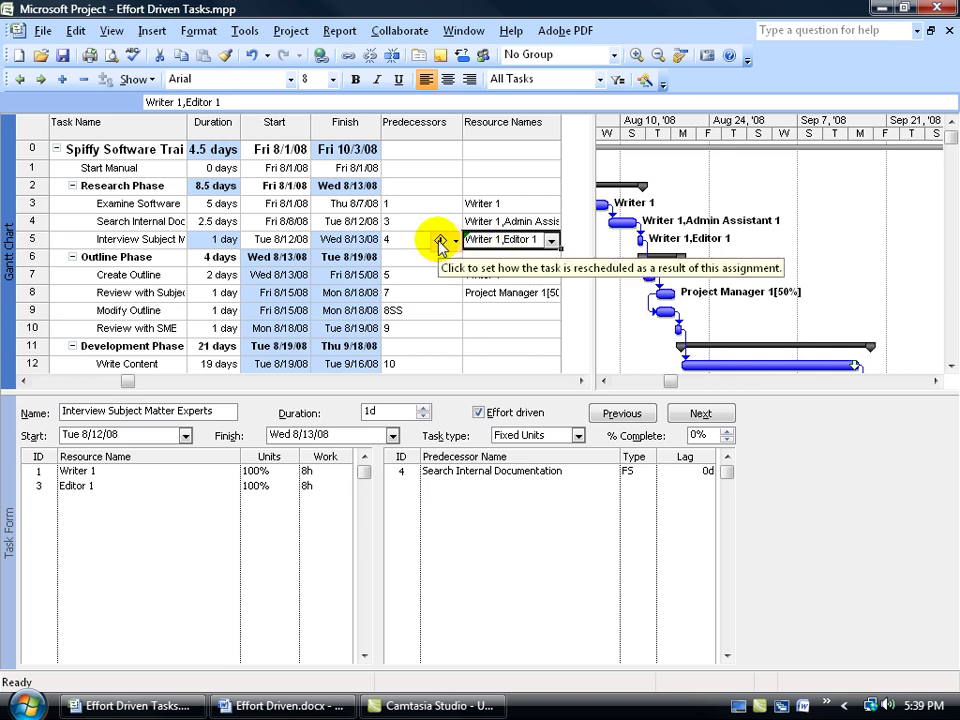
# - Use the smart tag to reduce daily hours, leaving Writer 1 and Editor 1 at 50%
pyautogui.click(446, 243)
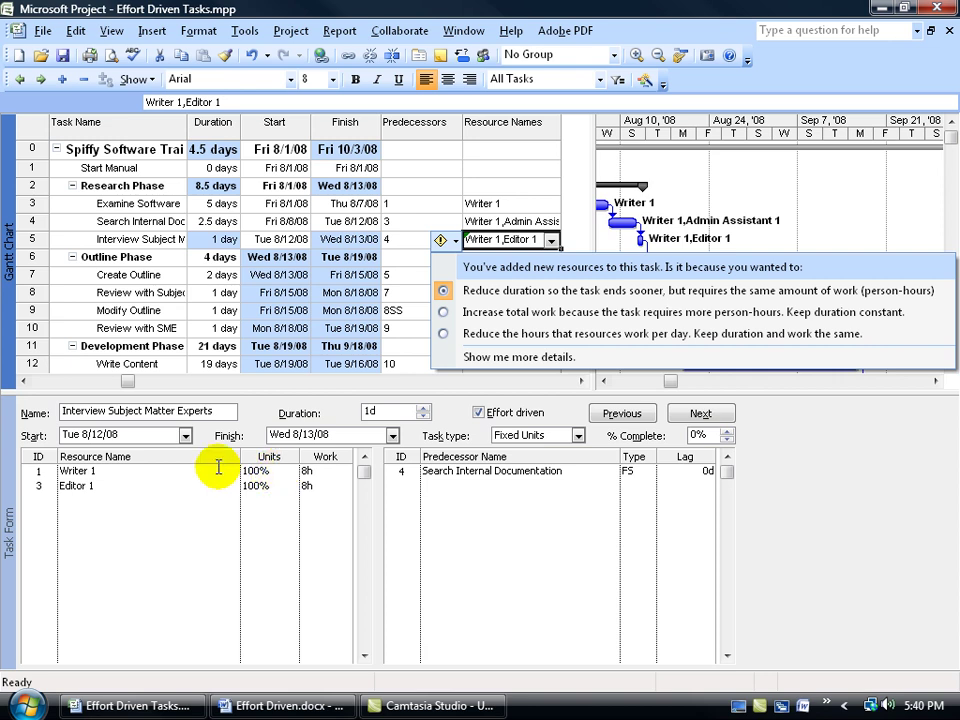
pyautogui.click(447, 336)
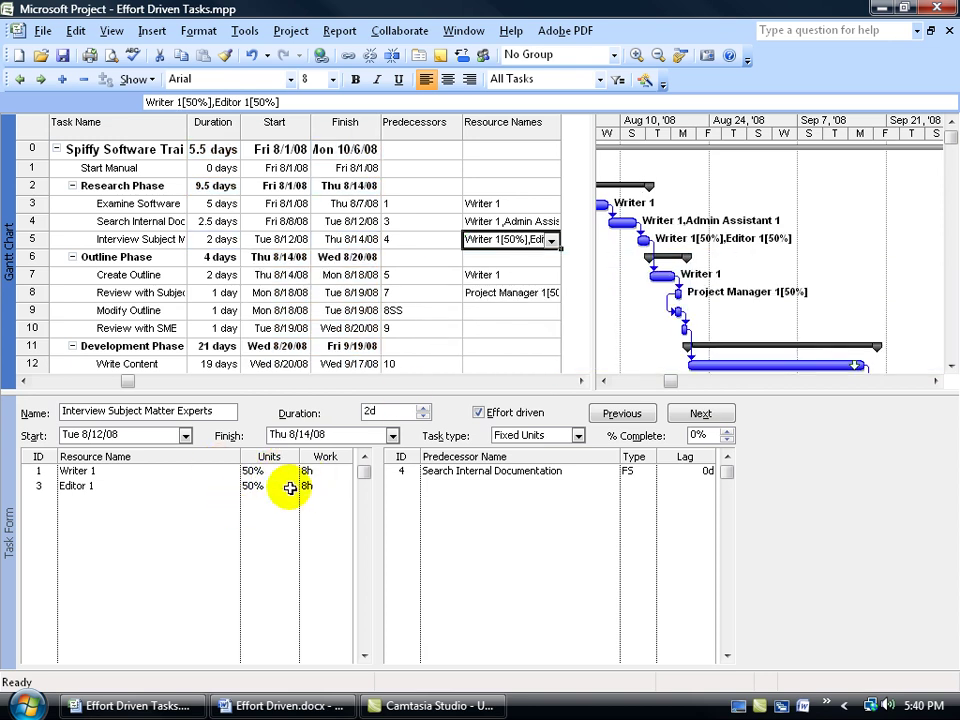